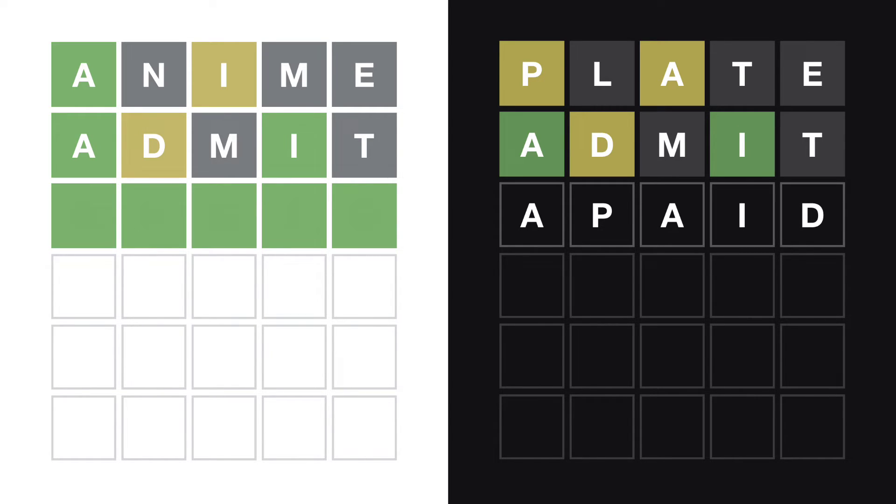
Submit APAID on the dark board, scoring A, P, I, D green and the second A gray.
{"action": "key", "text": "Return"}
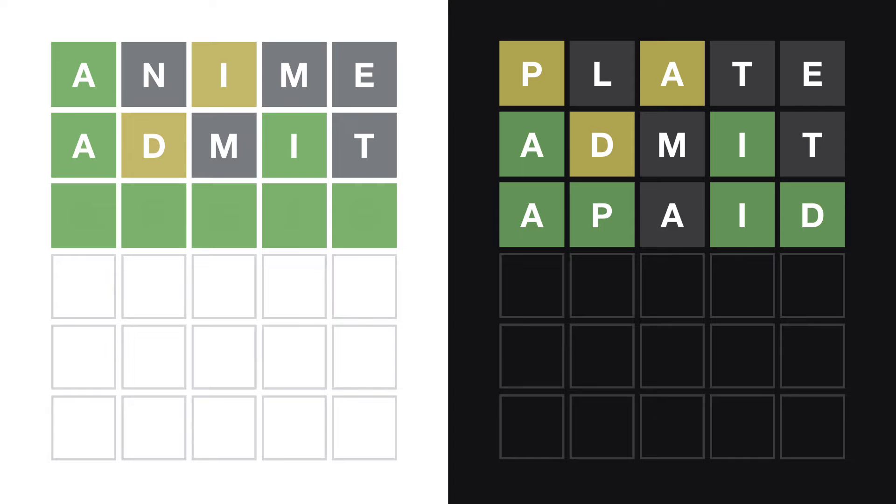